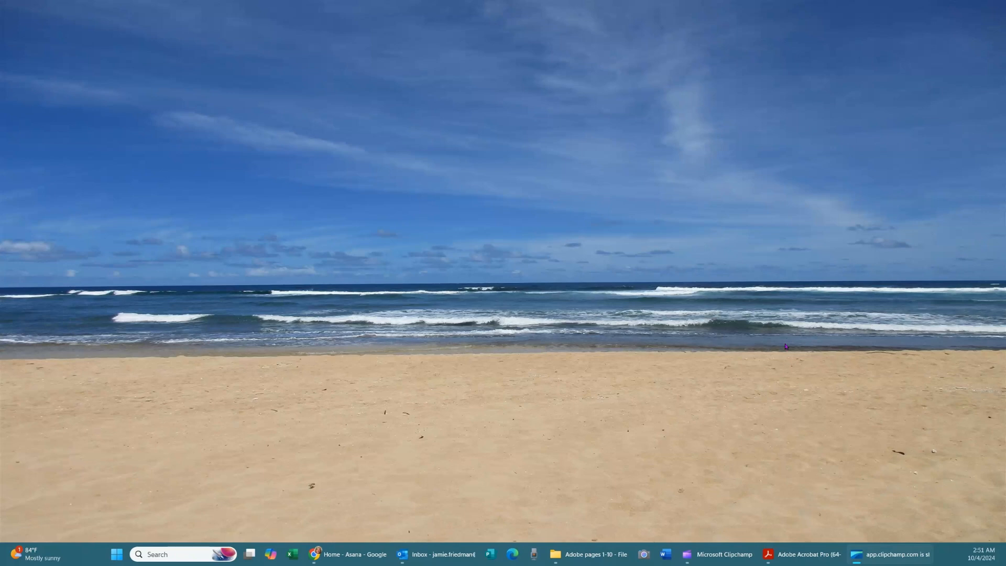
# Select all ten PDFs, 1 to 10, in the "Adobe pages 1-10" folder and send them to Acrobat's Combine Files.
pyautogui.click(597, 562)
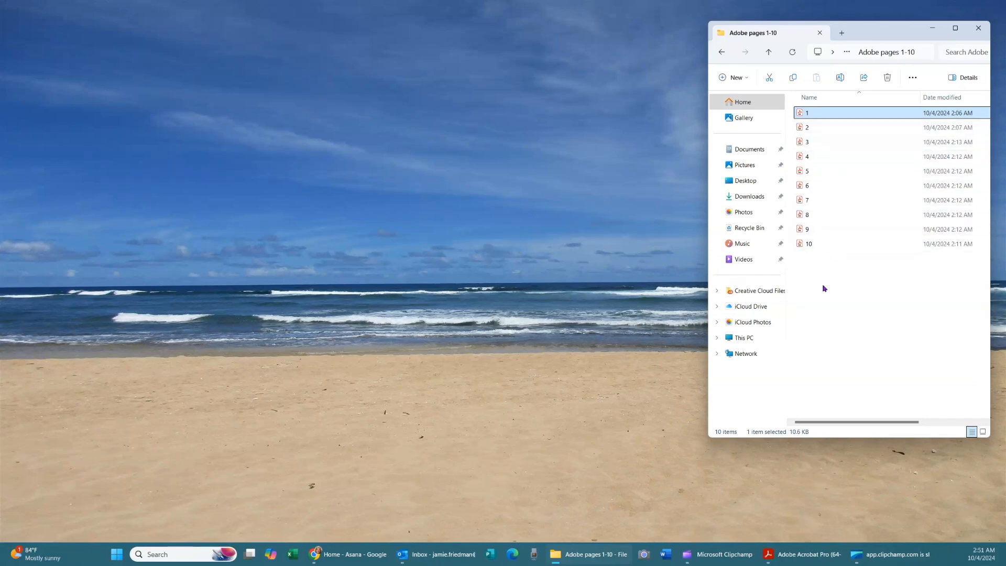
pyautogui.keyDown('shift'); pyautogui.click(824, 244); pyautogui.keyUp('shift')
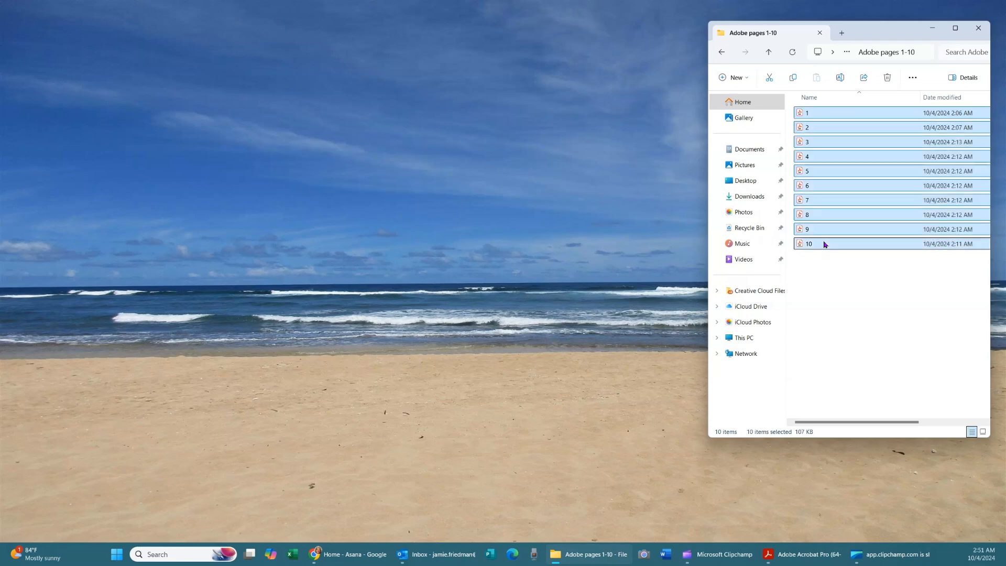
pyautogui.rightClick(851, 214)
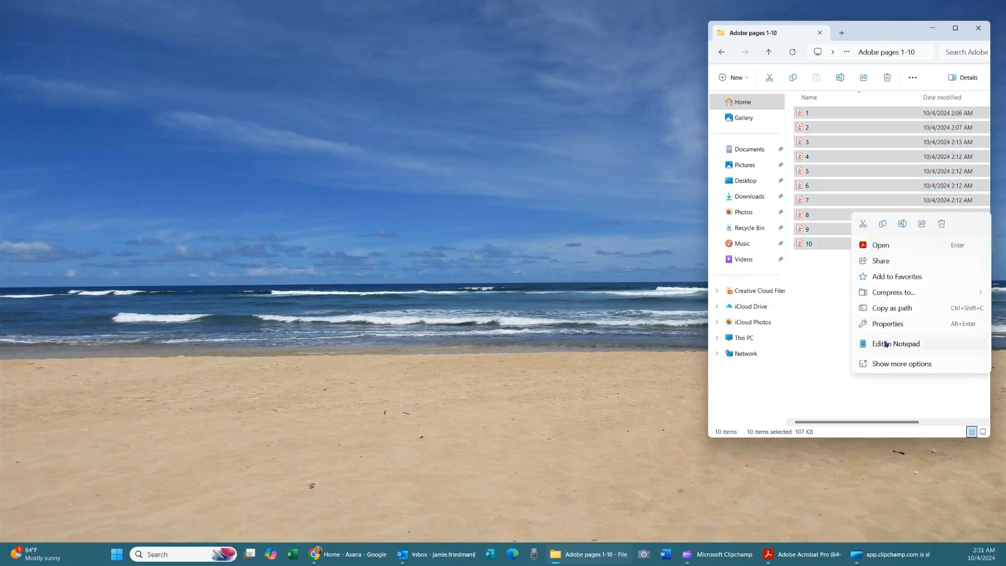
pyautogui.click(892, 363)
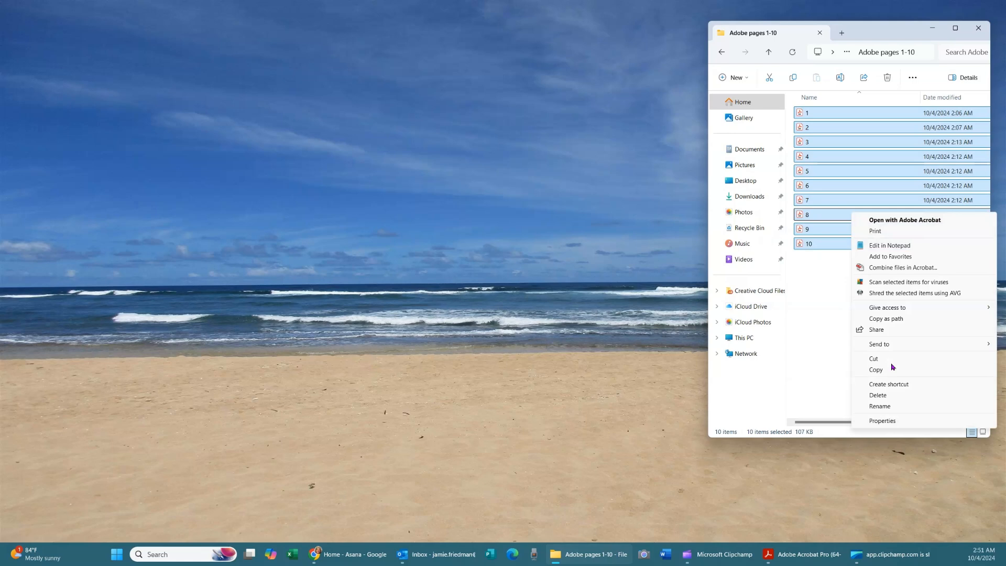
pyautogui.click(899, 267)
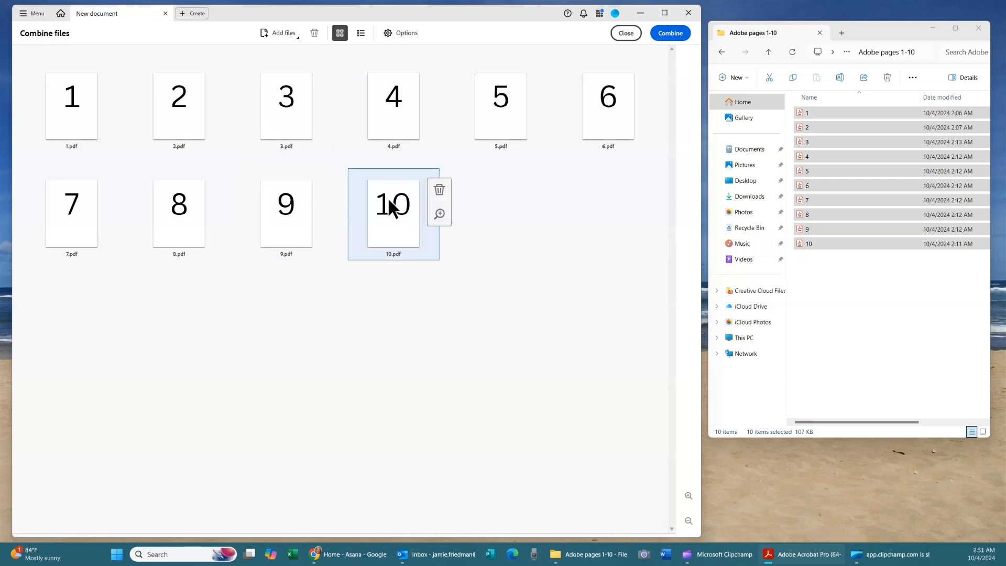
# Place 10.pdf before 1.pdf and 3.pdf between 8.pdf and 9.pdf, and combine the files into one PDF.
pyautogui.moveTo(388, 201); pyautogui.dragTo(39, 97)
pyautogui.moveTo(384, 99); pyautogui.dragTo(345, 198)
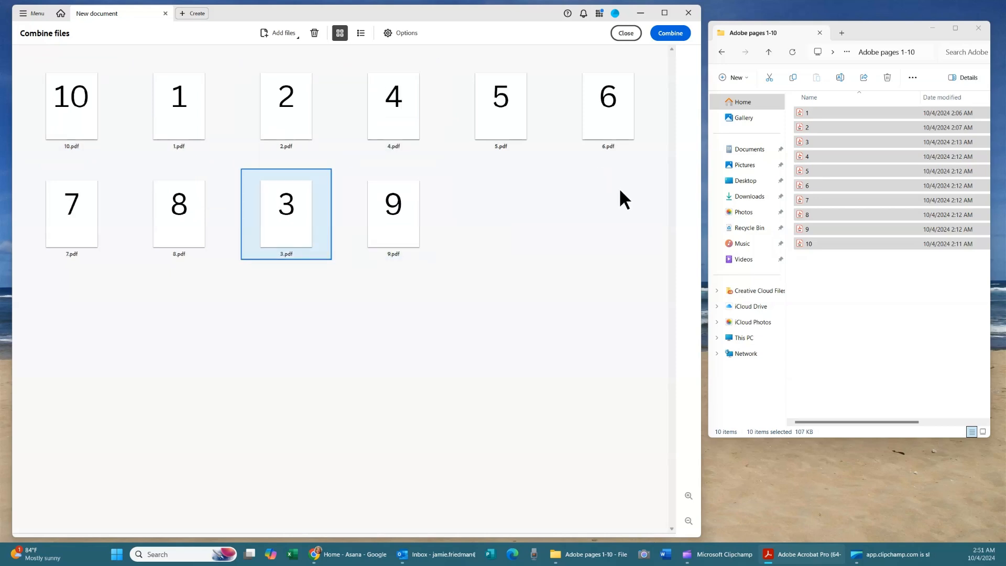
pyautogui.click(670, 31)
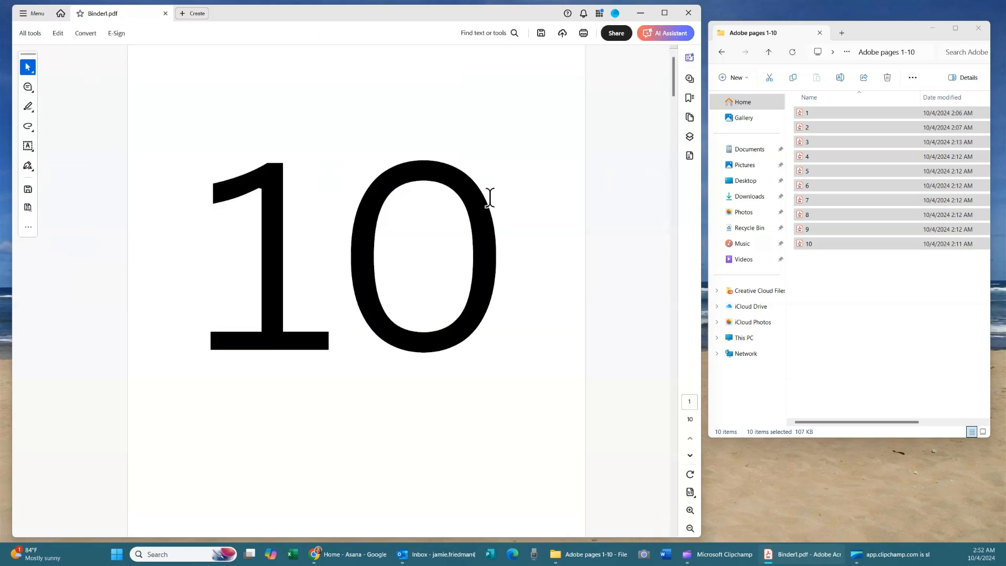
# Page through the combined PDF to the last page and back to the first to examine the page order.
pyautogui.scroll(-1, 501, 198)
pyautogui.scroll(1, 514, 205)
pyautogui.click(694, 454)
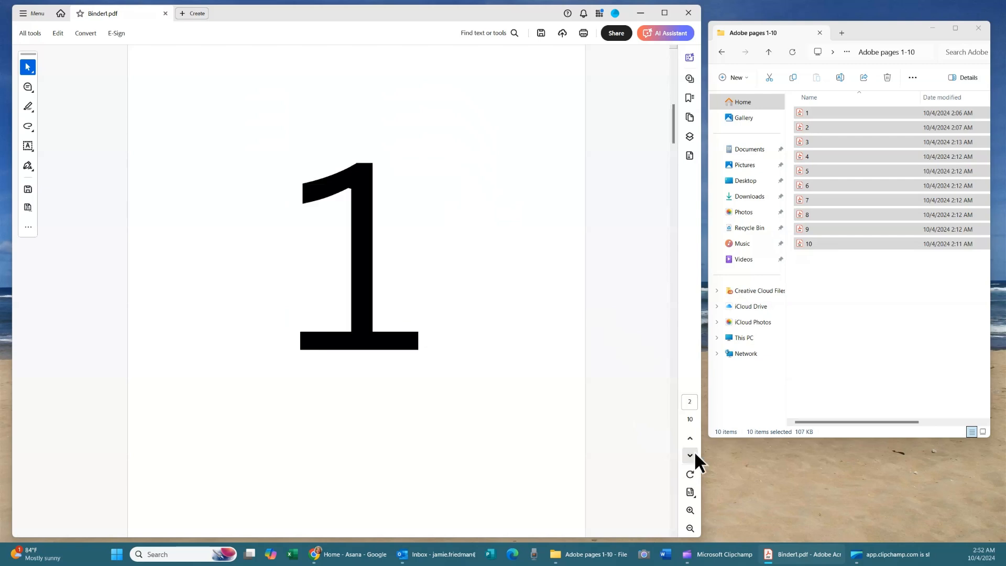
pyautogui.click(695, 454)
pyautogui.click(694, 454)
pyautogui.click(694, 454)
pyautogui.click(689, 455)
pyautogui.click(689, 455)
pyautogui.click(690, 454)
pyautogui.click(689, 455)
pyautogui.click(690, 455)
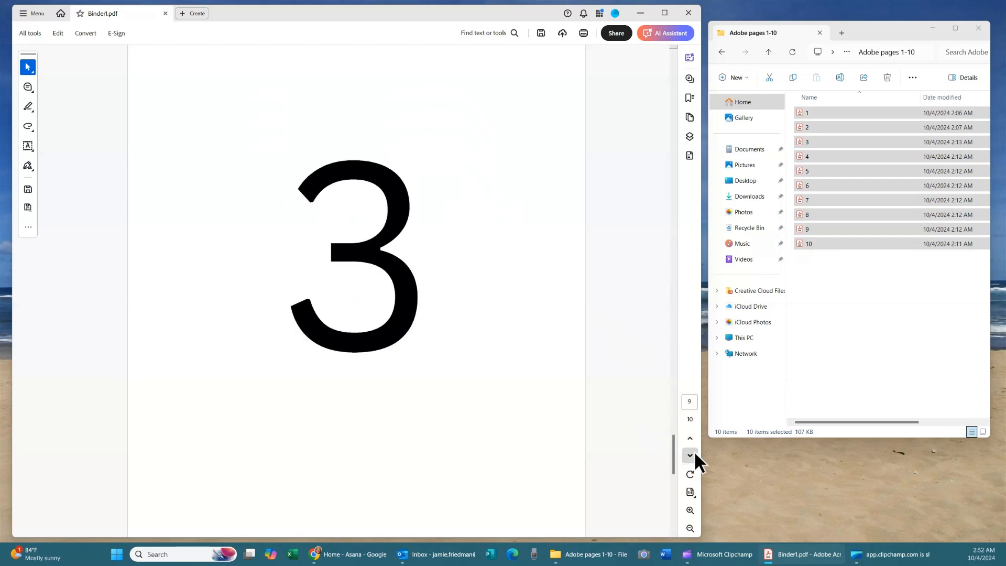
pyautogui.click(690, 454)
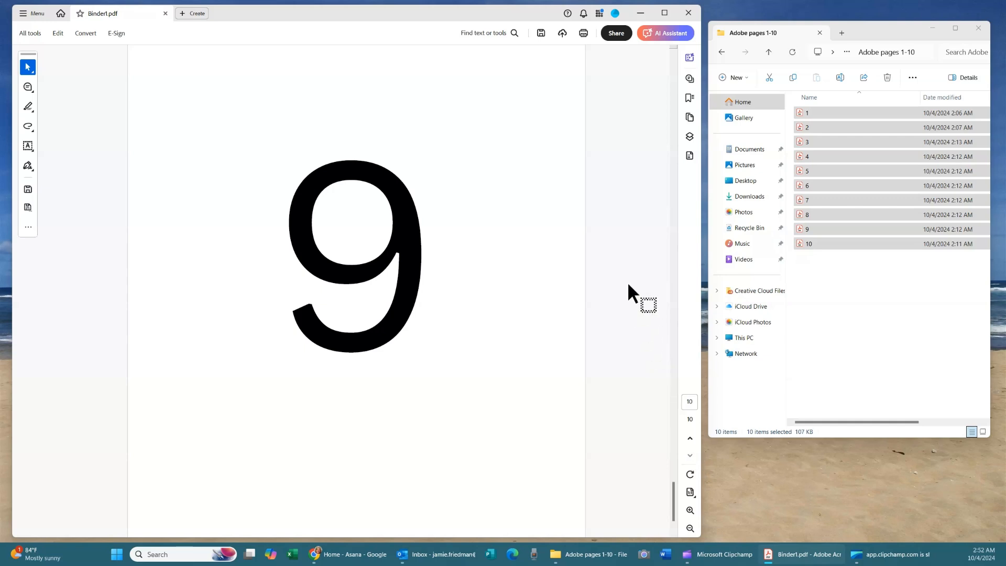
pyautogui.scroll(17, 627, 250)
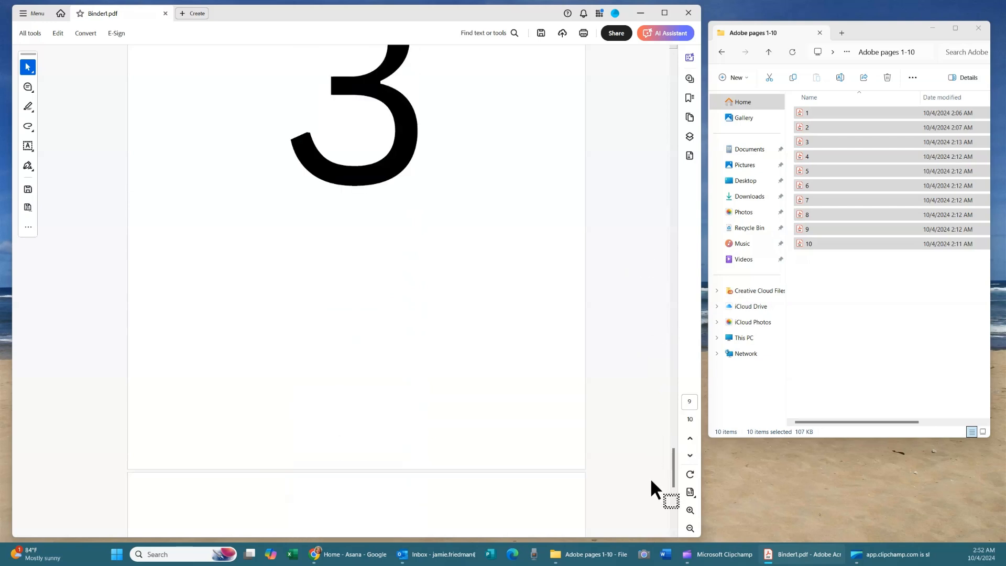
pyautogui.scroll(20, 649, 476)
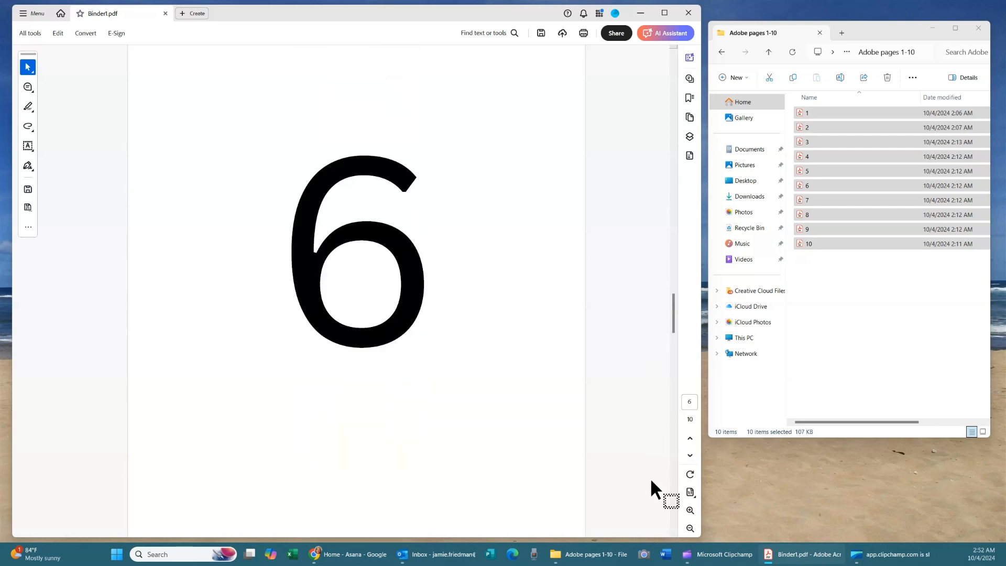
pyautogui.scroll(18, 649, 476)
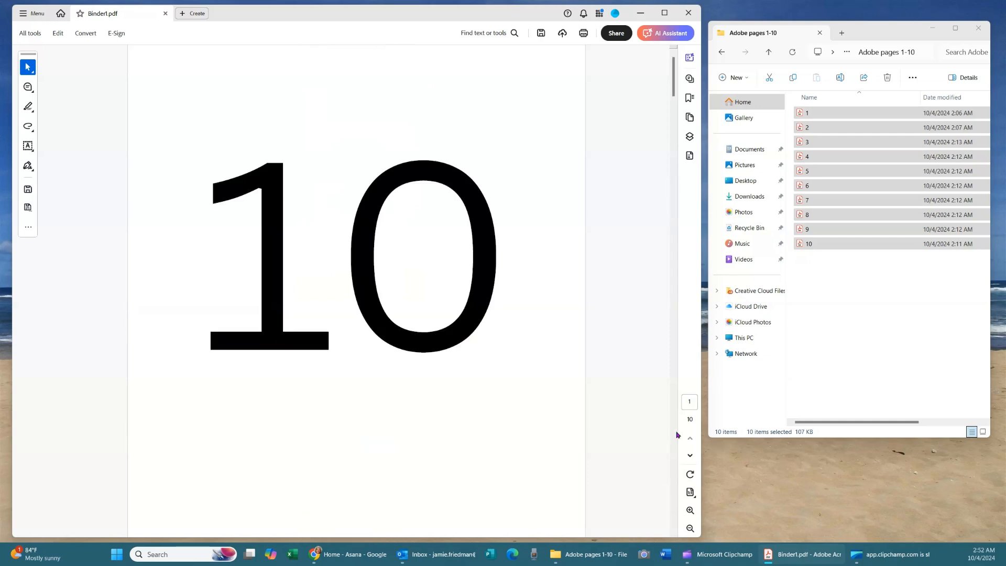
# Show the page thumbnails and move the page numbered 10 from the start to the end of the document.
pyautogui.moveTo(587, 195); pyautogui.dragTo(523, 127)
pyautogui.click(688, 117)
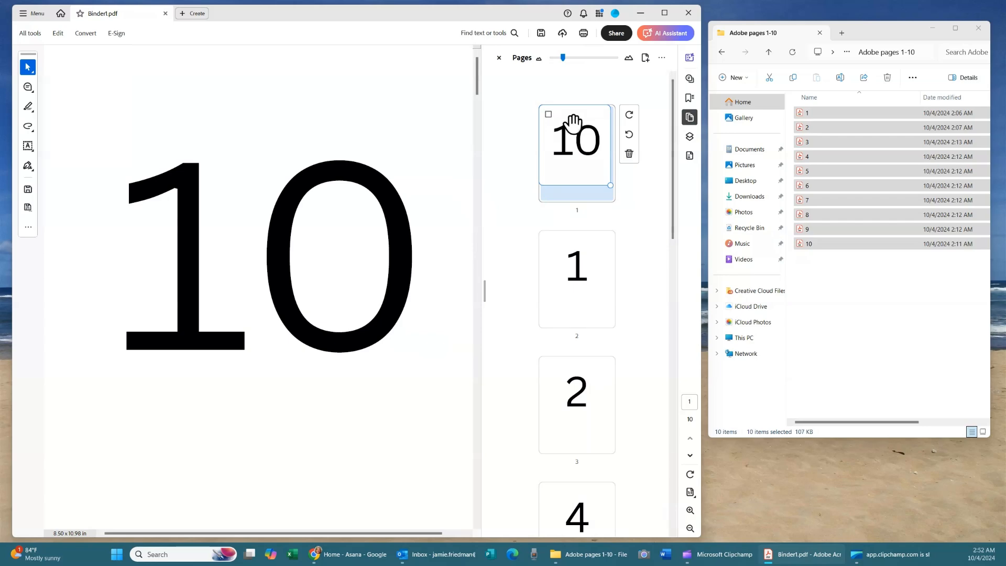
pyautogui.moveTo(574, 123); pyautogui.dragTo(604, 212)
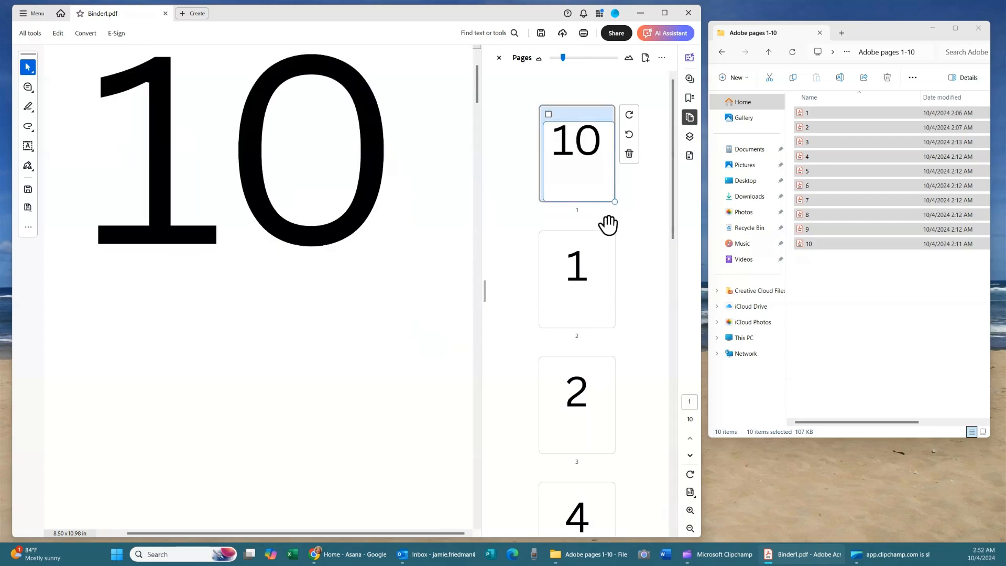
pyautogui.moveTo(571, 168); pyautogui.dragTo(579, 514)
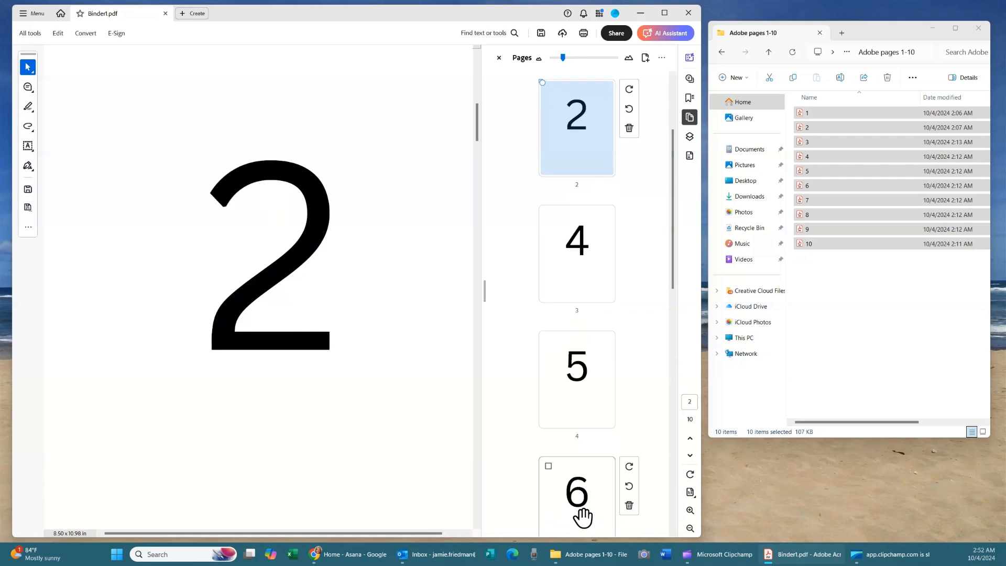
# Move the page numbered 3 from between 8 and 9 to between pages 2 and 4.
pyautogui.scroll(-5, 602, 377)
pyautogui.scroll(-5, 602, 367)
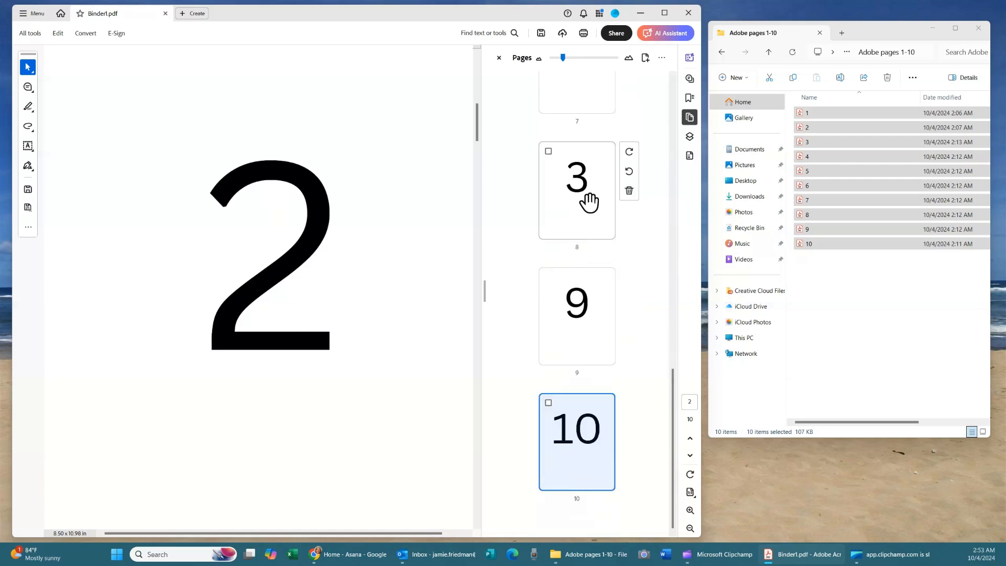
pyautogui.moveTo(589, 201); pyautogui.dragTo(588, 337)
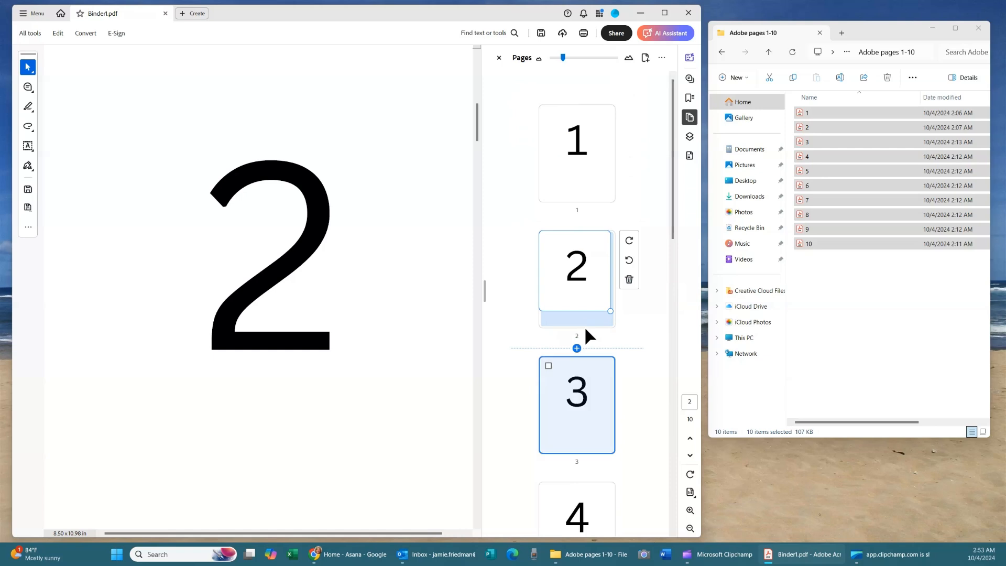
# Close the page thumbnails and go through the pages from first to last and back to check the corrected order.
pyautogui.click(587, 152)
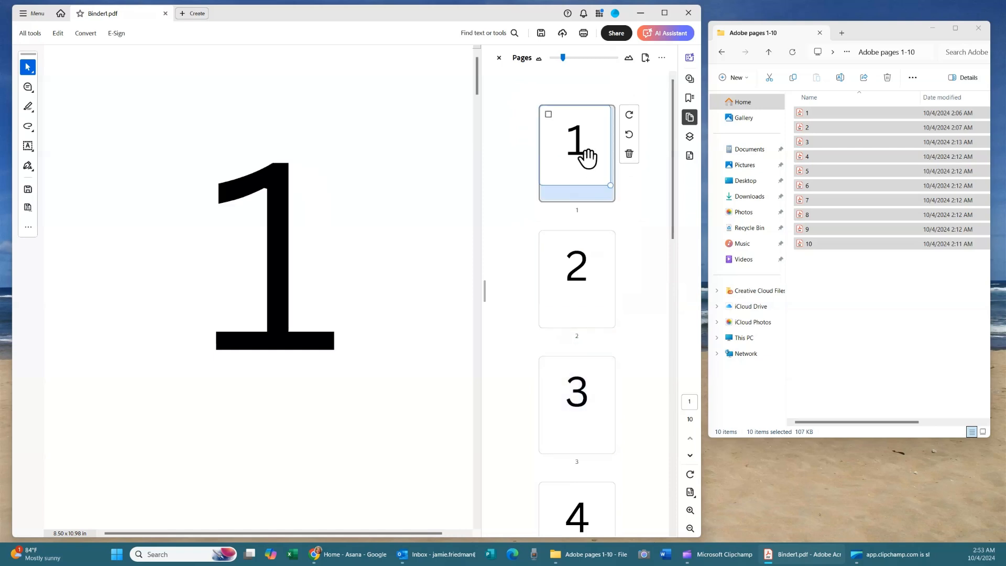
pyautogui.click(499, 58)
pyautogui.click(689, 455)
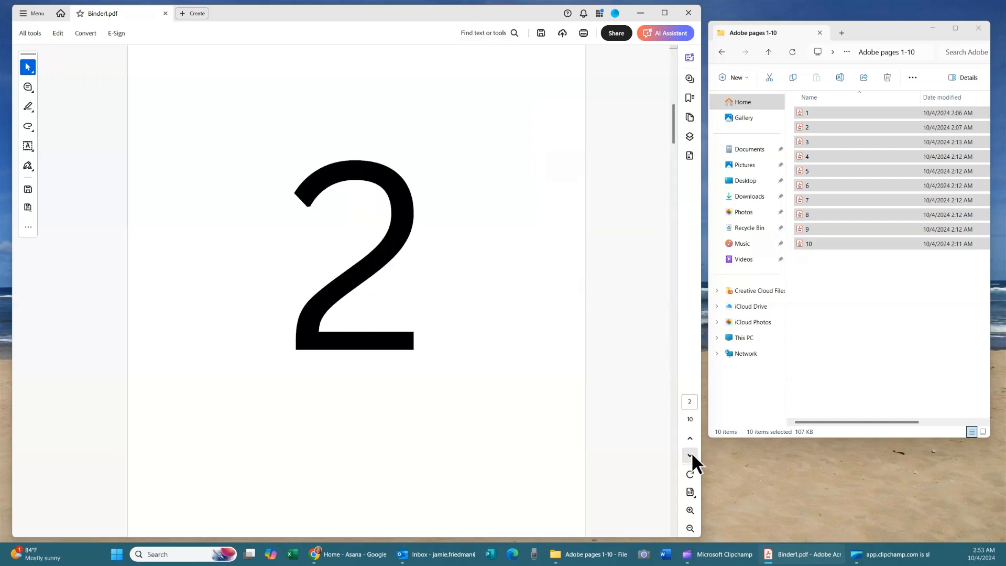
pyautogui.click(689, 455)
pyautogui.click(689, 455)
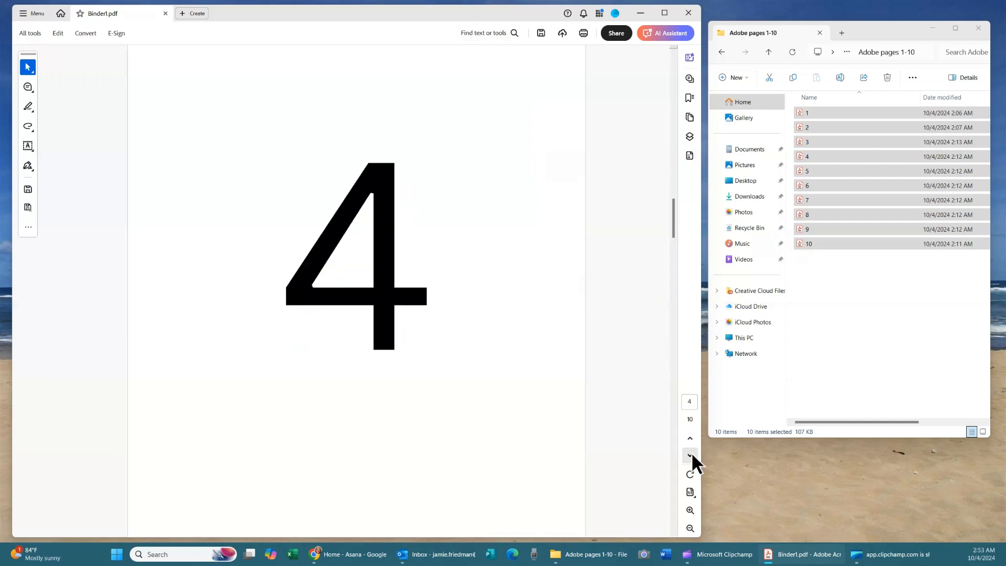
pyautogui.click(689, 454)
pyautogui.click(689, 454)
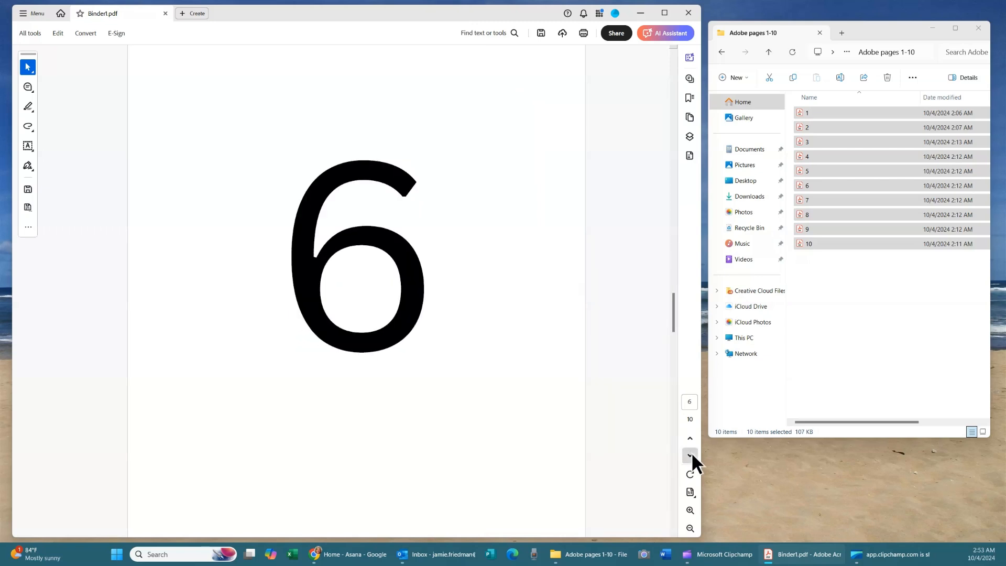
pyautogui.click(689, 454)
pyautogui.click(690, 454)
pyautogui.click(689, 455)
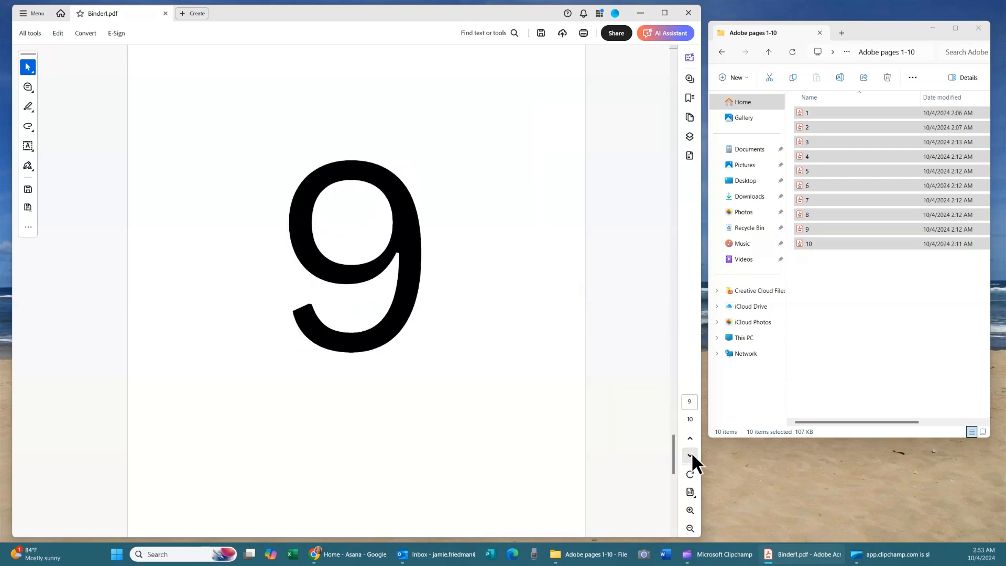
pyautogui.click(689, 455)
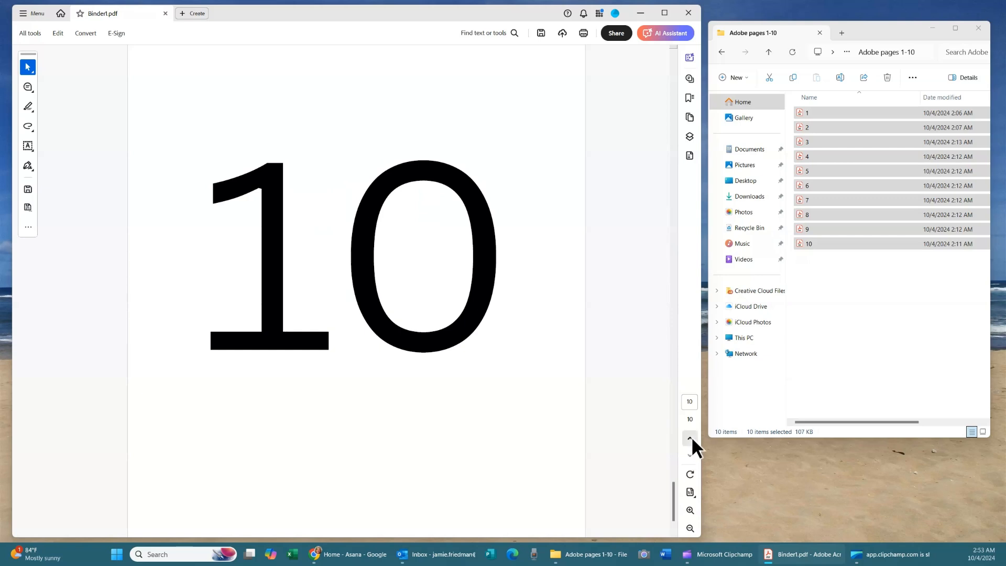
pyautogui.click(689, 438)
pyautogui.click(689, 438)
pyautogui.click(690, 438)
pyautogui.click(689, 438)
pyautogui.click(689, 438)
pyautogui.click(690, 438)
pyautogui.click(689, 438)
pyautogui.click(689, 438)
pyautogui.click(689, 438)
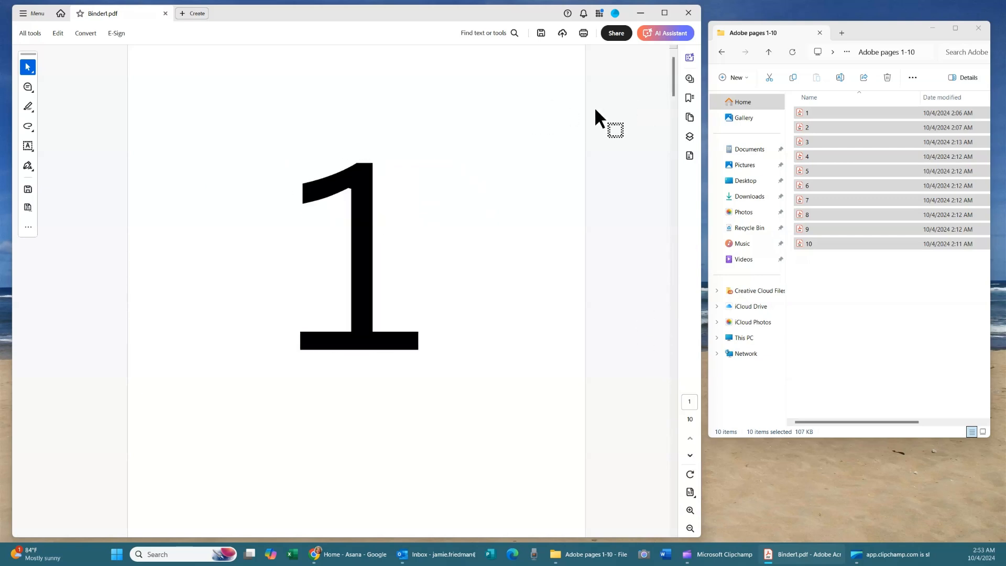
# Reopen the page thumbnails and delete page 10 from the document.
pyautogui.click(689, 118)
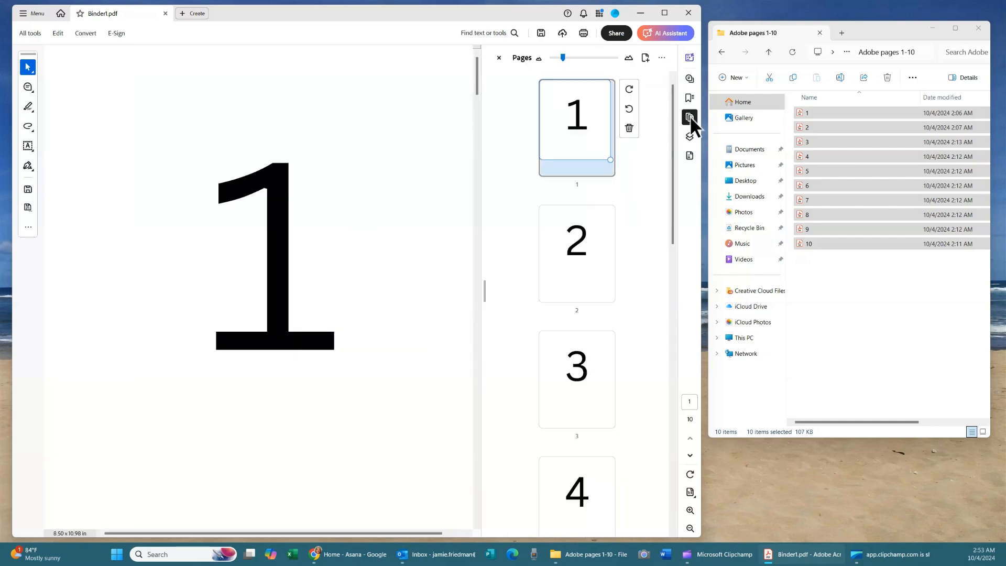
pyautogui.scroll(-5, 617, 179)
pyautogui.scroll(-5, 617, 178)
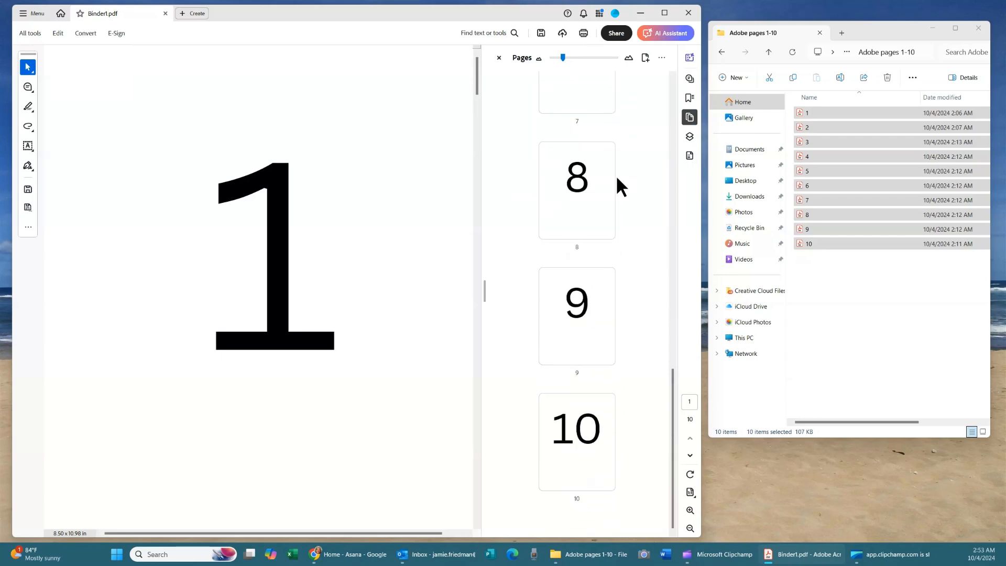
pyautogui.click(598, 436)
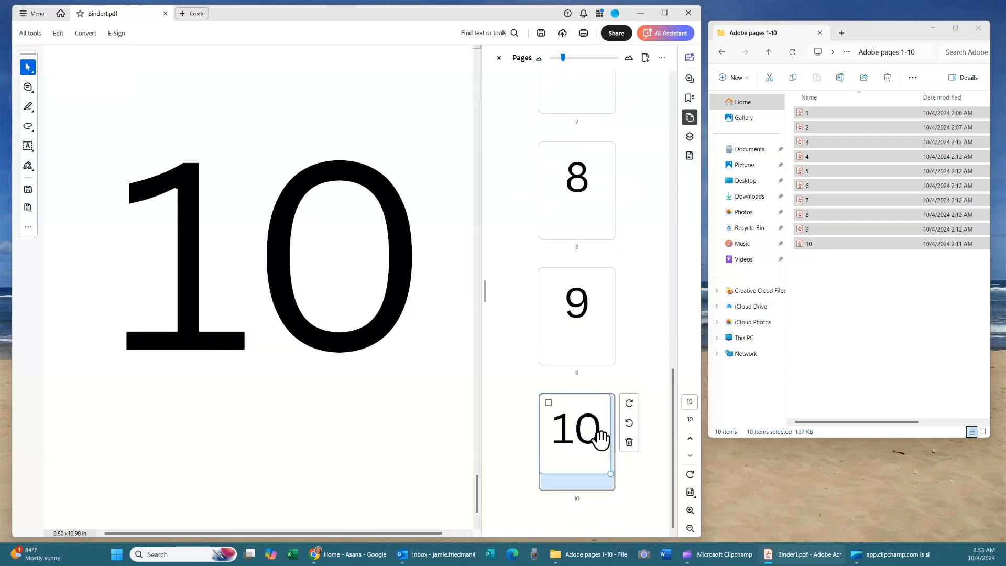
pyautogui.click(629, 442)
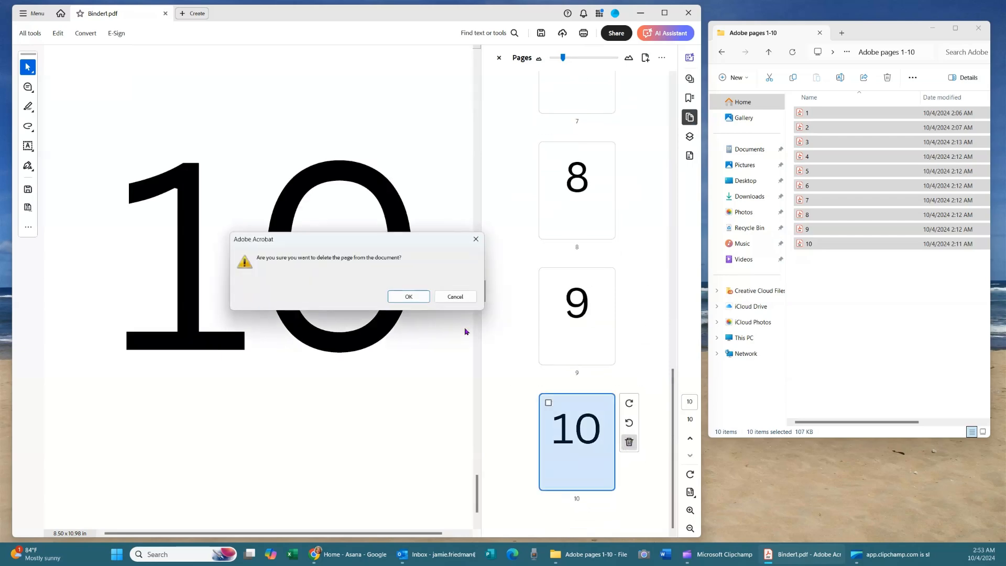
pyautogui.click(407, 297)
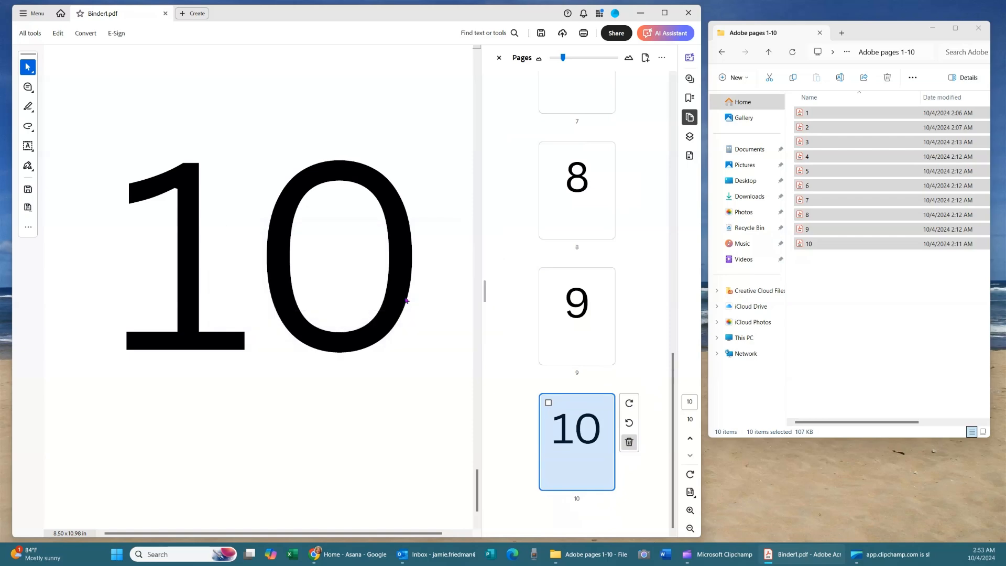
pyautogui.scroll(5, 415, 240)
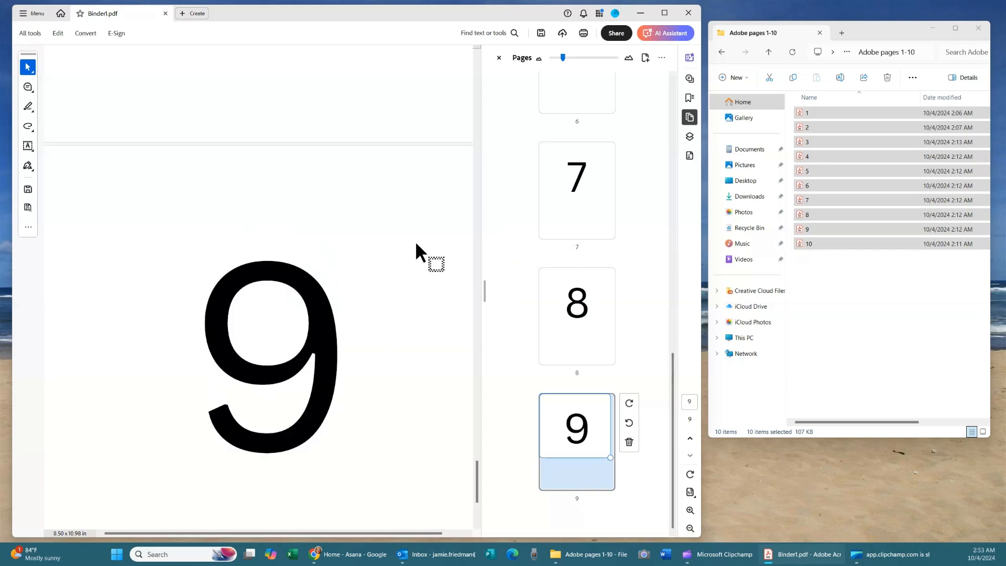
pyautogui.scroll(-5, 414, 241)
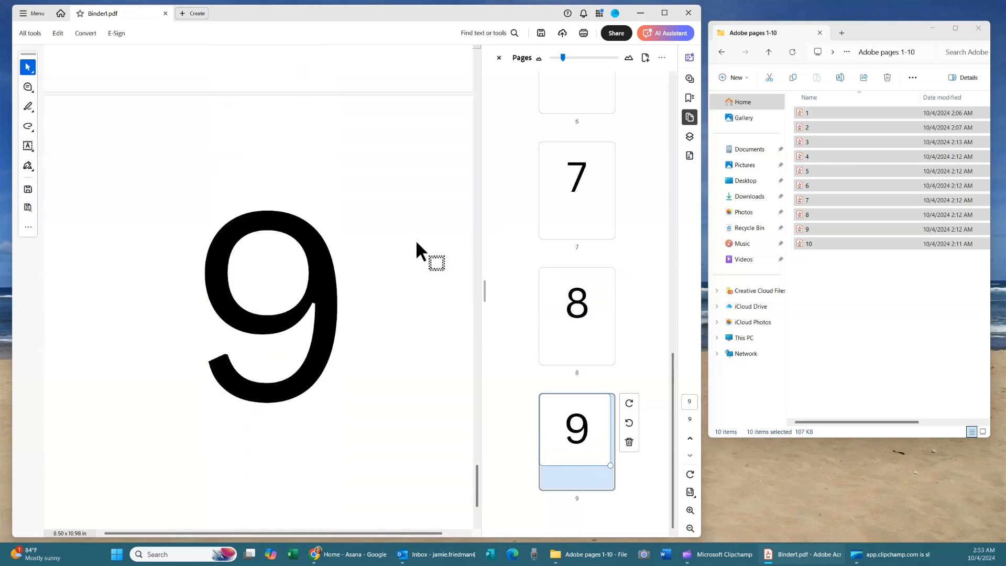
# Insert the file 10.pdf from the Adobe pages 1-10 folder before the first page of the document.
pyautogui.rightClick(565, 434)
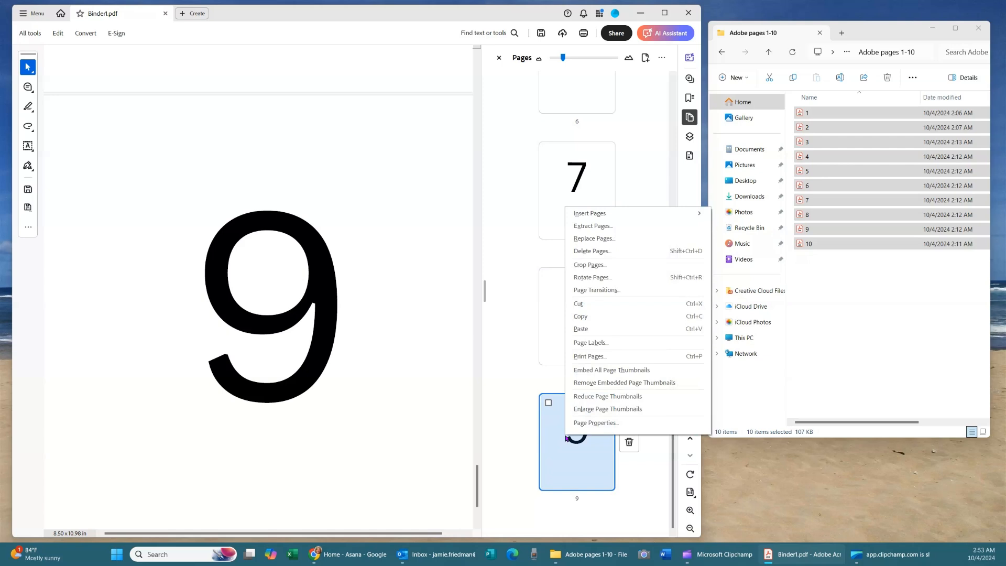
pyautogui.moveTo(605, 214)
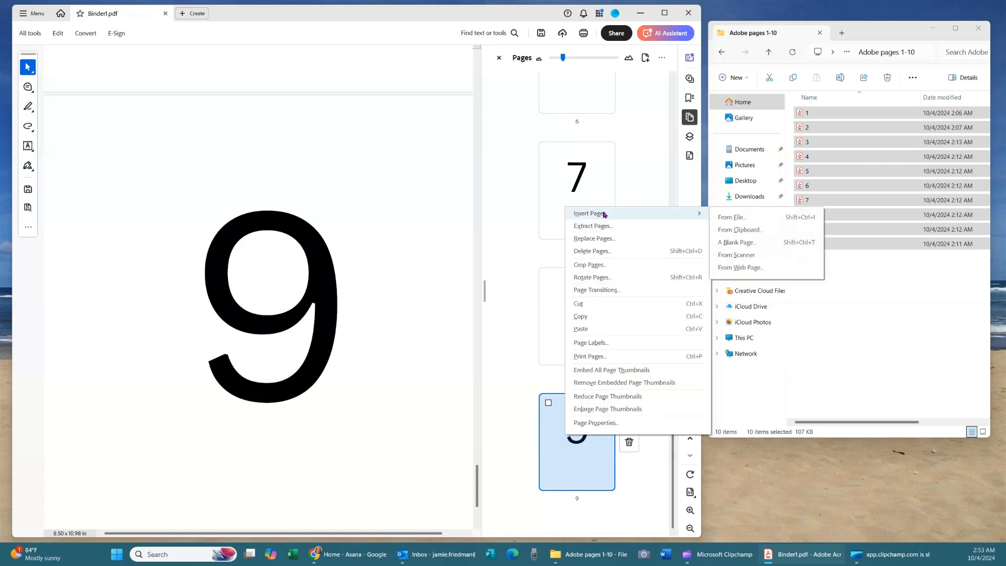
pyautogui.click(746, 215)
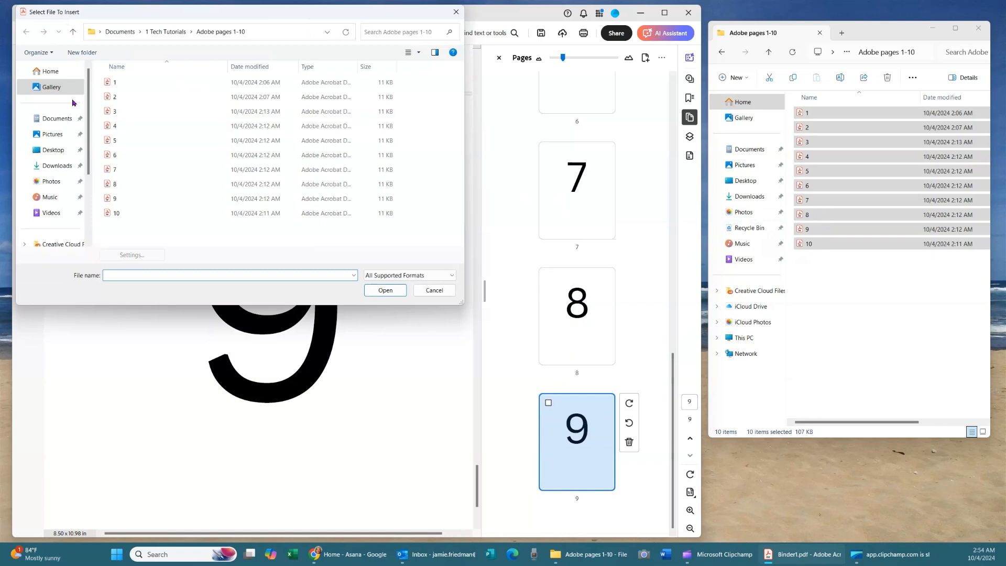
pyautogui.click(126, 214)
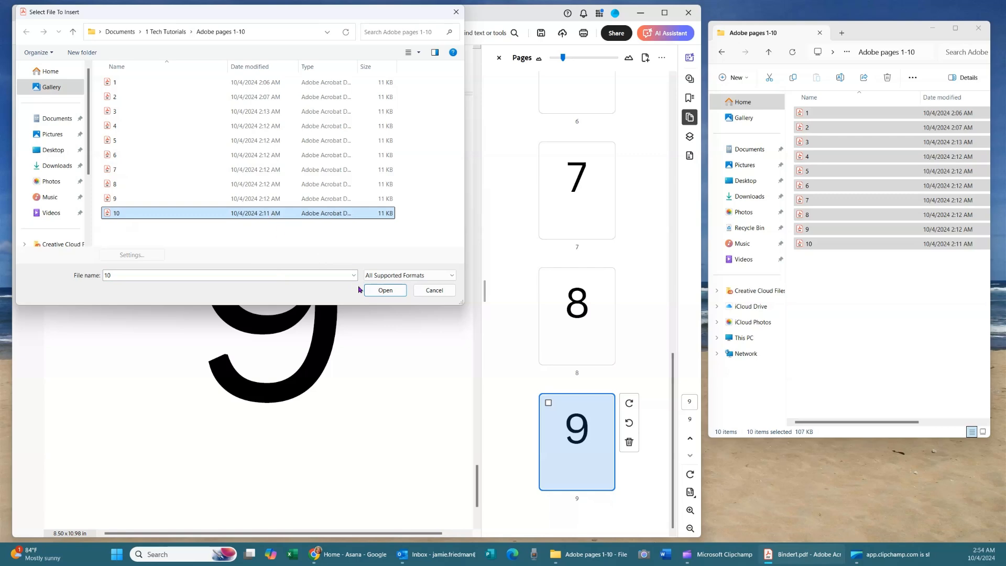
pyautogui.click(373, 292)
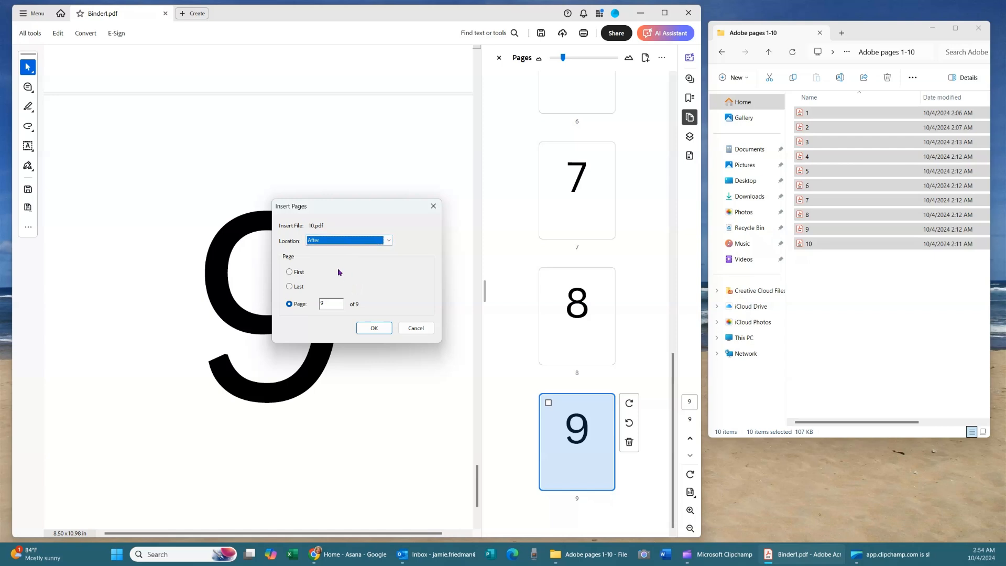
pyautogui.click(289, 272)
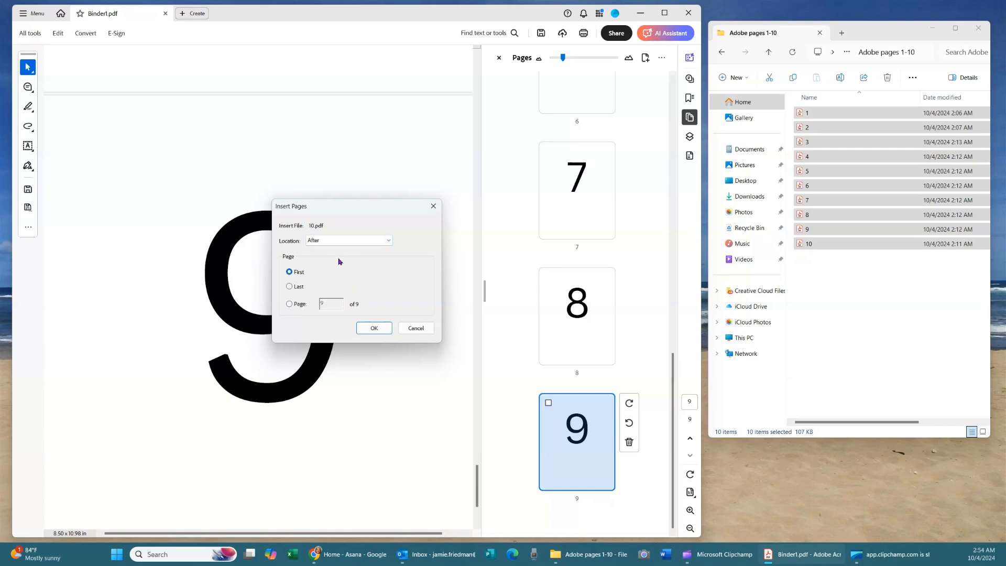
pyautogui.click(367, 241)
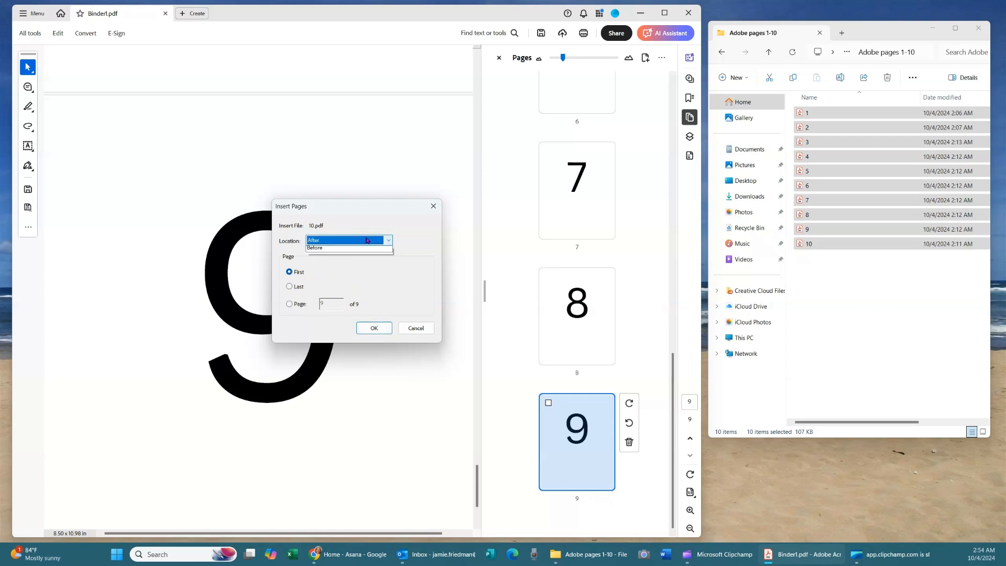
pyautogui.click(357, 260)
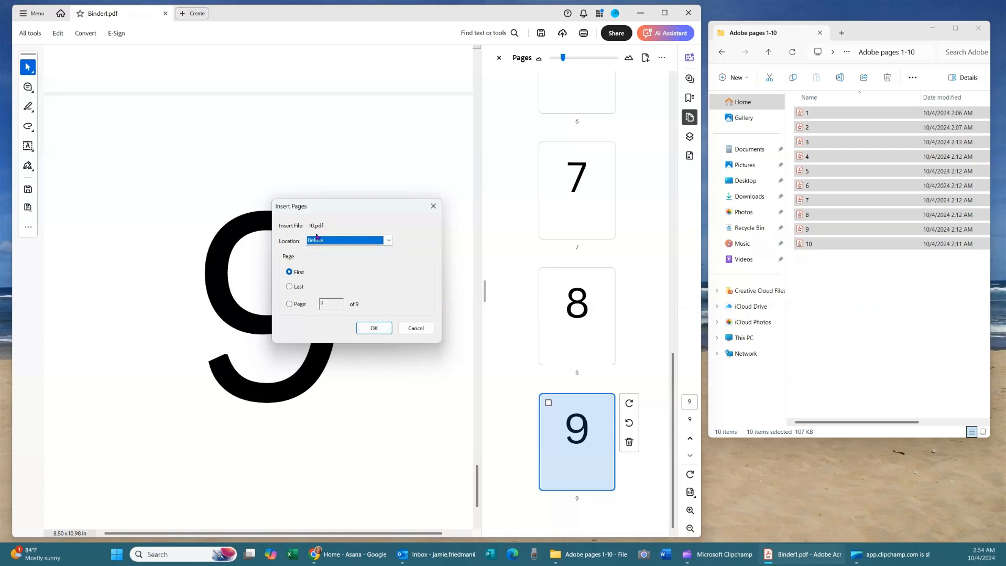
pyautogui.click(369, 327)
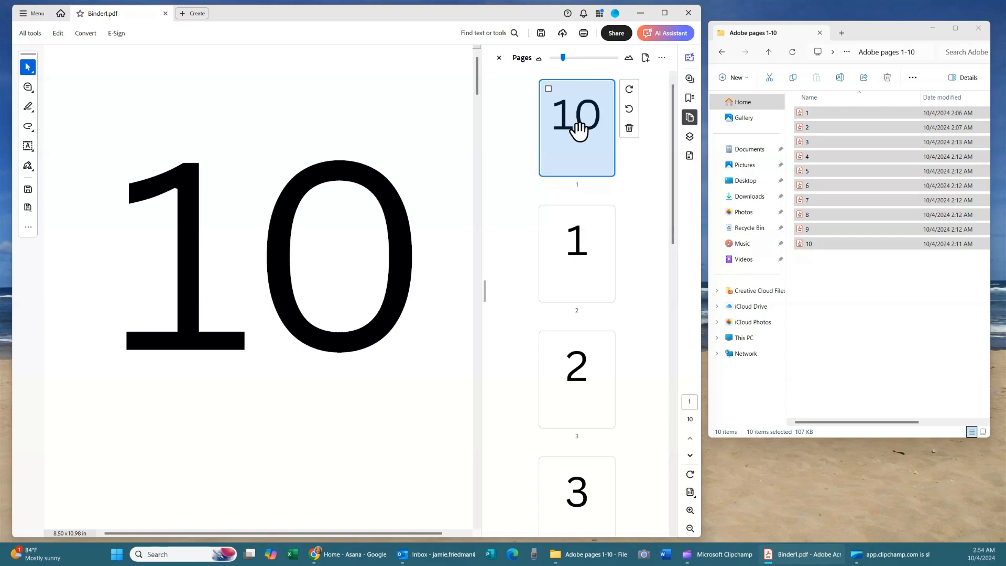
pyautogui.moveTo(578, 161)
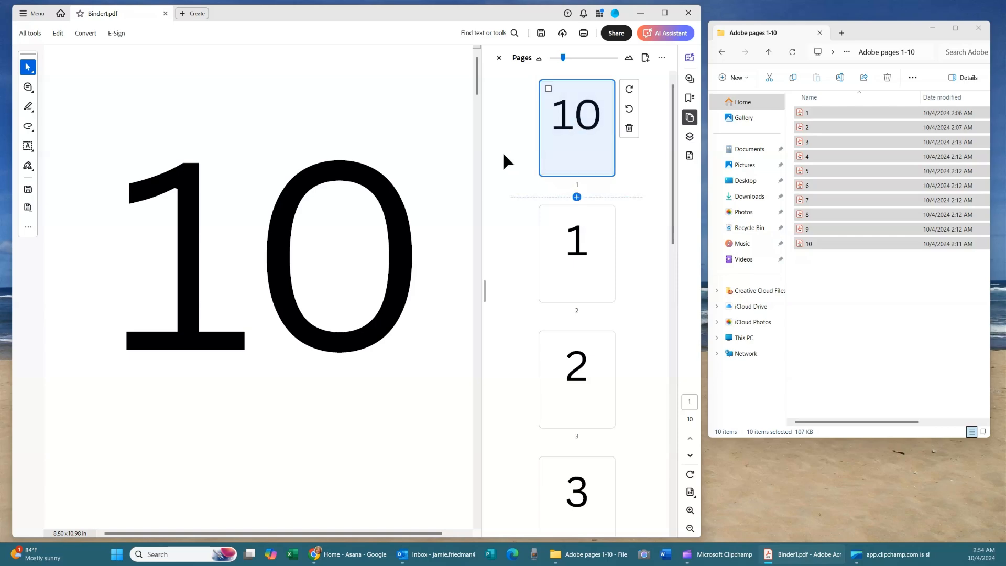